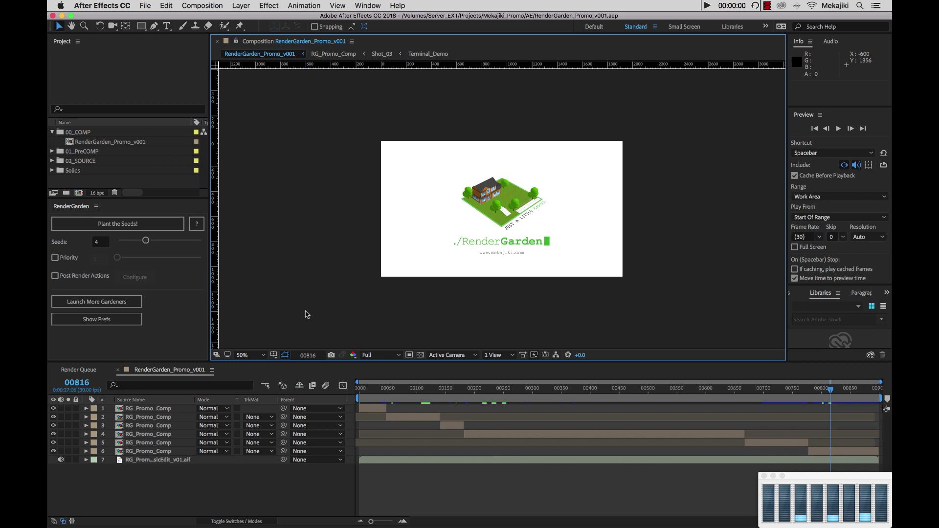
# Try docking the RenderGarden panel beside the viewer and the timeline, then re-dock it under the Project panel.
pyautogui.click(187, 327)
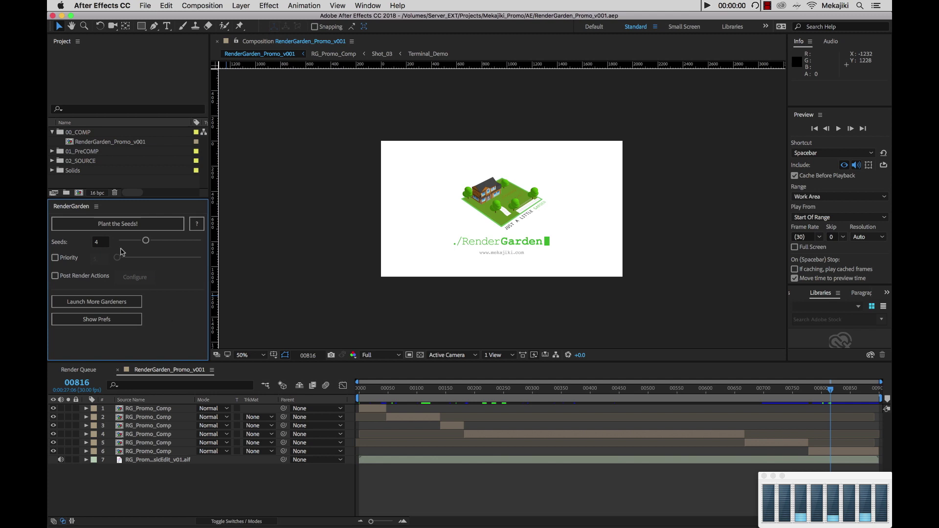
pyautogui.moveTo(78, 207); pyautogui.dragTo(229, 251)
pyautogui.moveTo(227, 101); pyautogui.dragTo(60, 410)
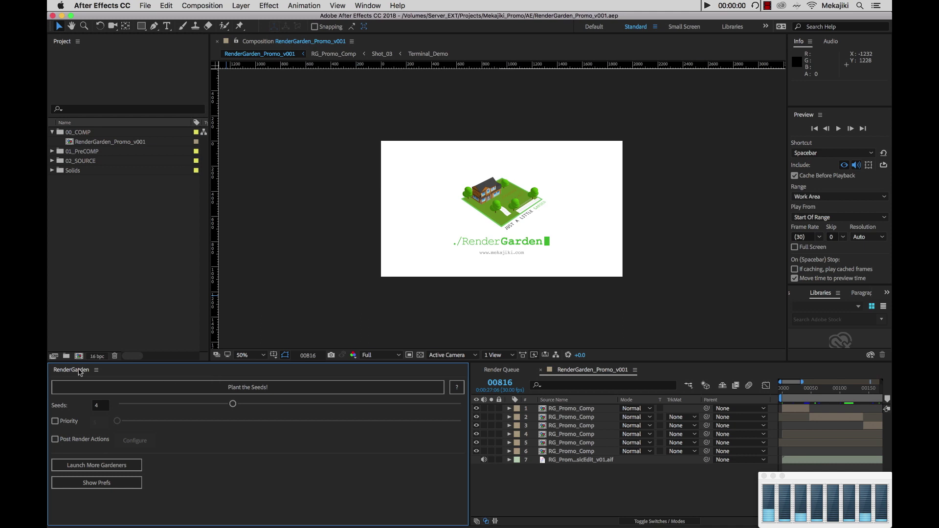
pyautogui.moveTo(79, 372); pyautogui.dragTo(104, 357)
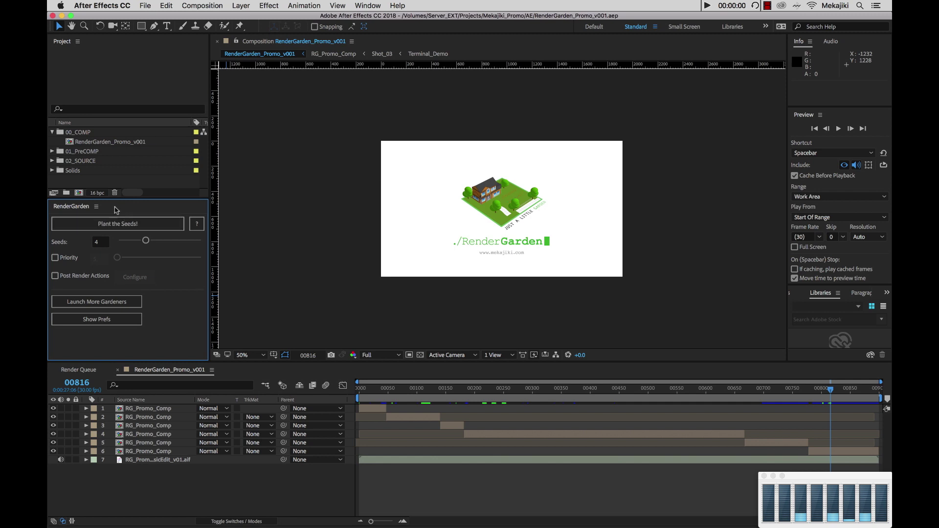
# Maximize the RenderGarden panel, then restore it to its small docked size.
pyautogui.press('`')
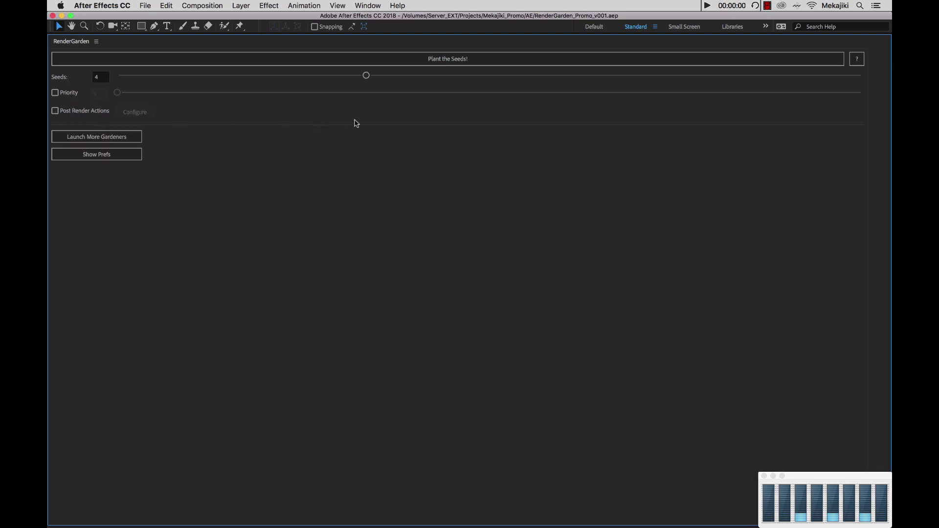
pyautogui.press('`')
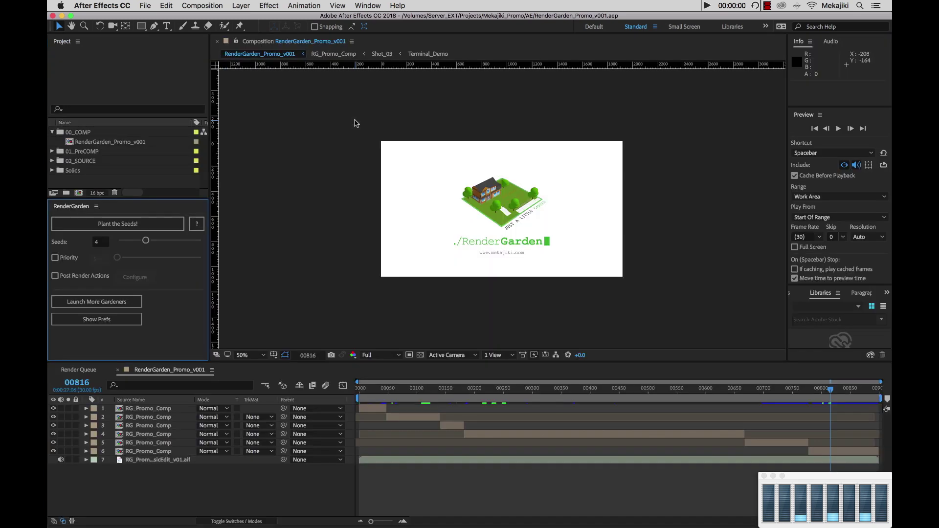
# Add the RenderGarden_Promo_v001 comp from the Timeline to the Render Queue as item 2.
pyautogui.click(193, 373)
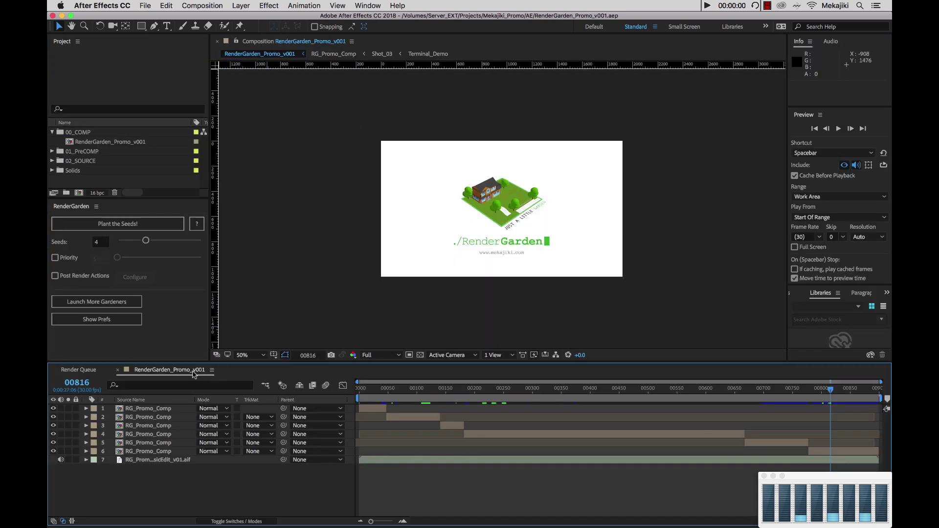
pyautogui.hotkey('ctrl', 'm')
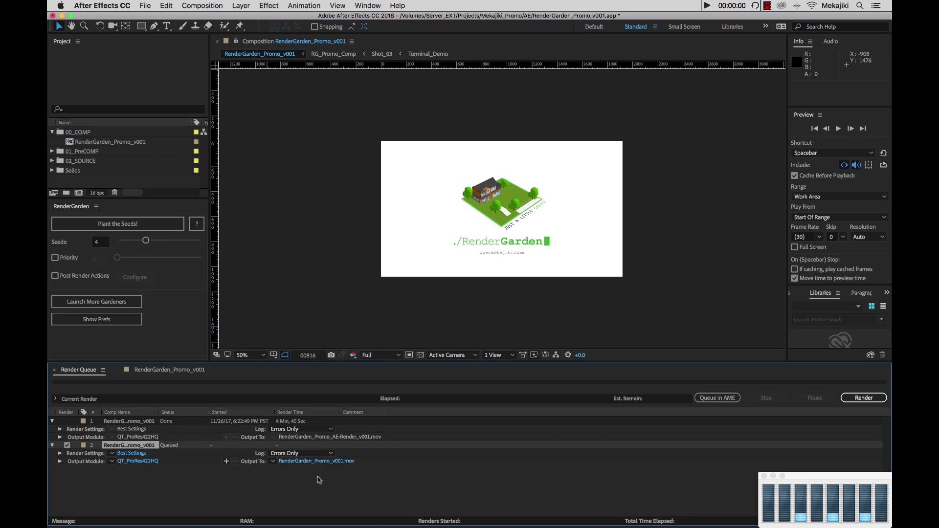
pyautogui.click(175, 331)
# Toggle the RenderGarden panel between maximized and docked, ending maximized.
pyautogui.press('`')
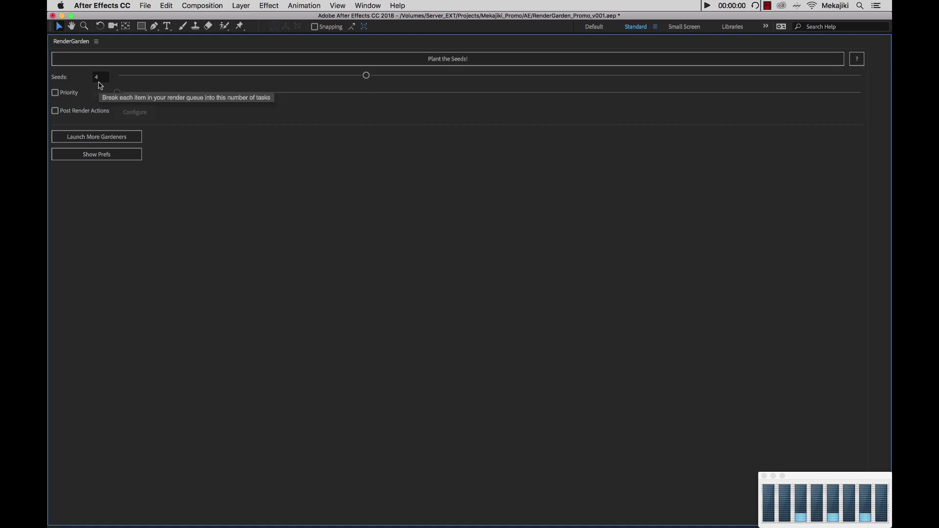
pyautogui.moveTo(101, 91)
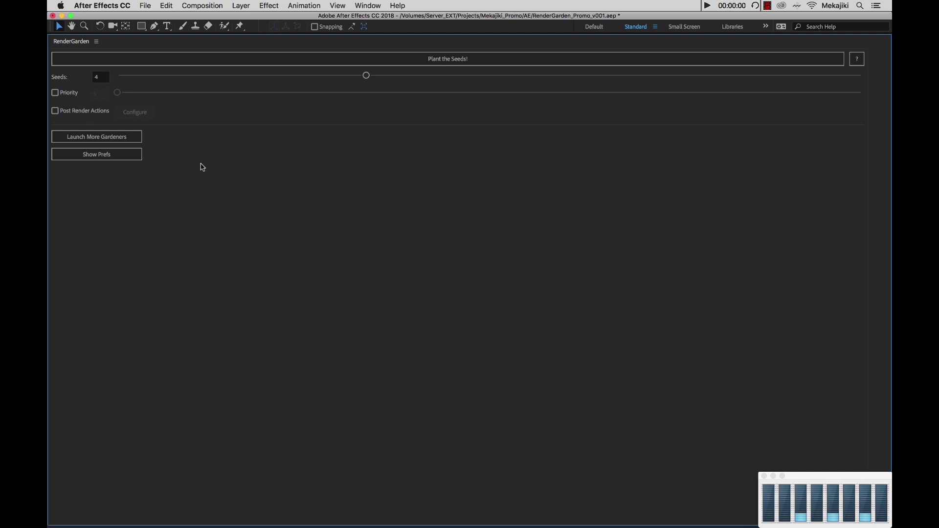
pyautogui.press('`')
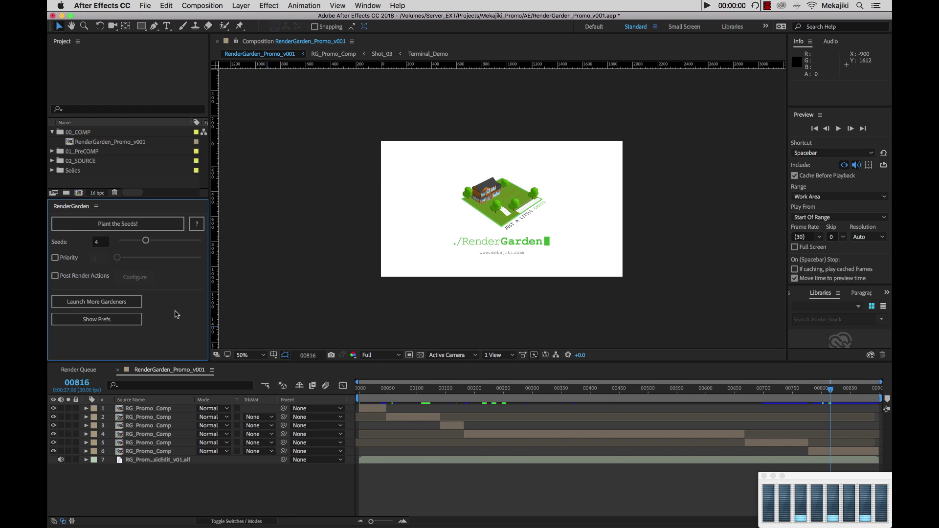
pyautogui.press('`')
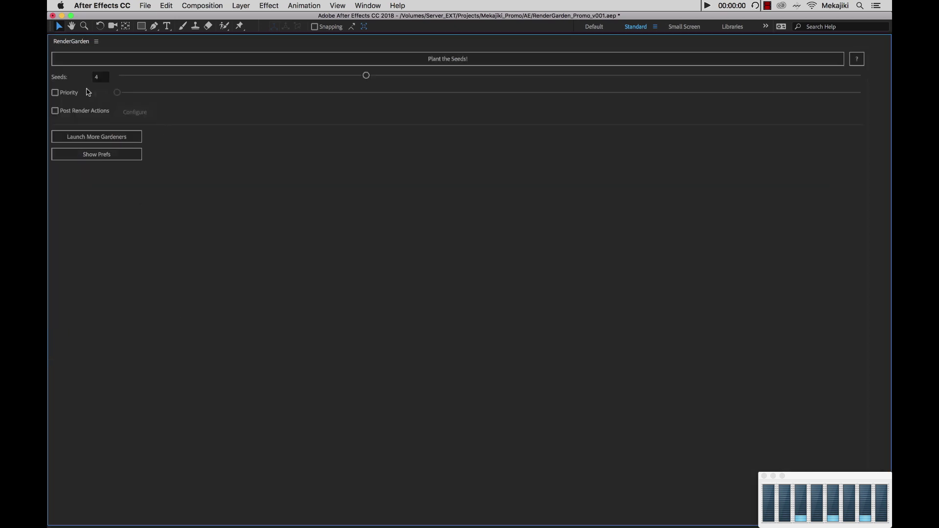
# Enable Priority and move its slider to 1, then back to 5.
pyautogui.click(65, 95)
pyautogui.moveTo(117, 92); pyautogui.dragTo(890, 104)
pyautogui.moveTo(858, 93); pyautogui.dragTo(110, 103)
# Turn Priority off and enable Post Render Actions re-encoding to MP4 plus QuickTime ProRes 422.
pyautogui.click(55, 93)
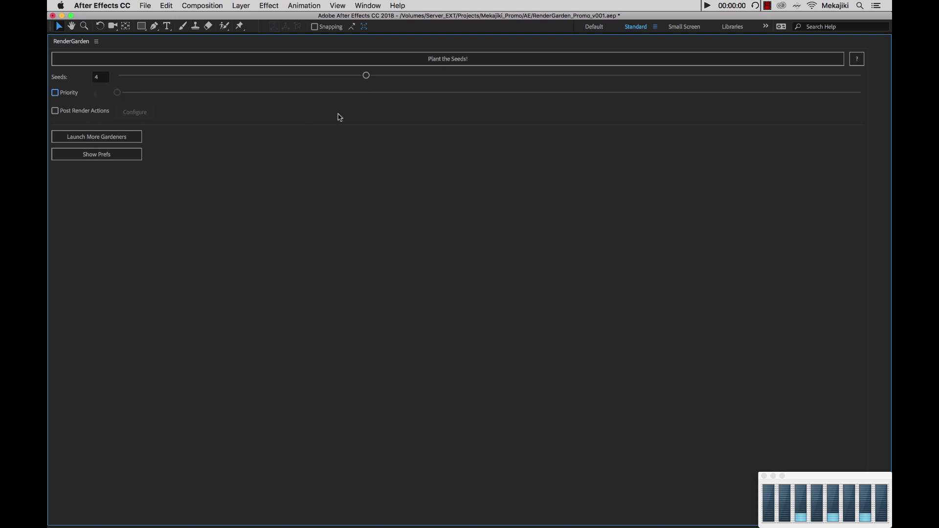
pyautogui.click(62, 113)
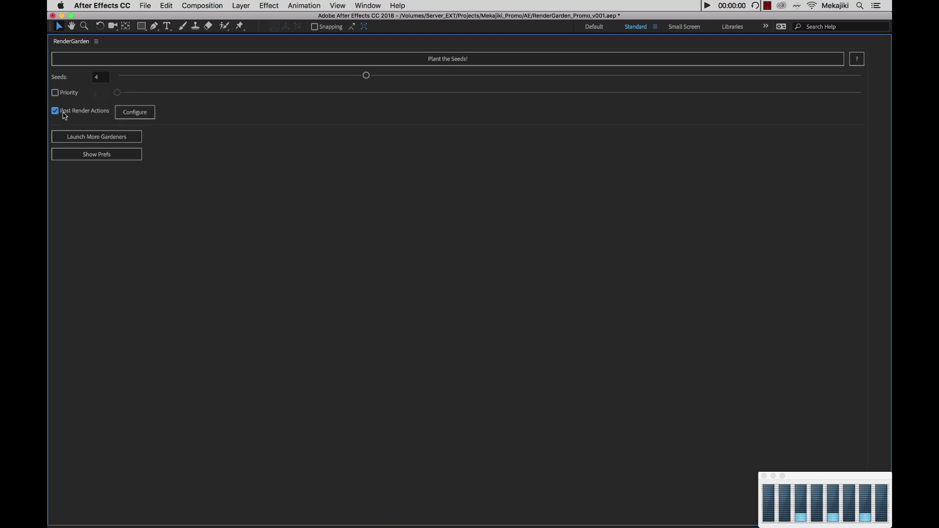
pyautogui.click(128, 116)
pyautogui.moveTo(470, 214); pyautogui.dragTo(423, 130)
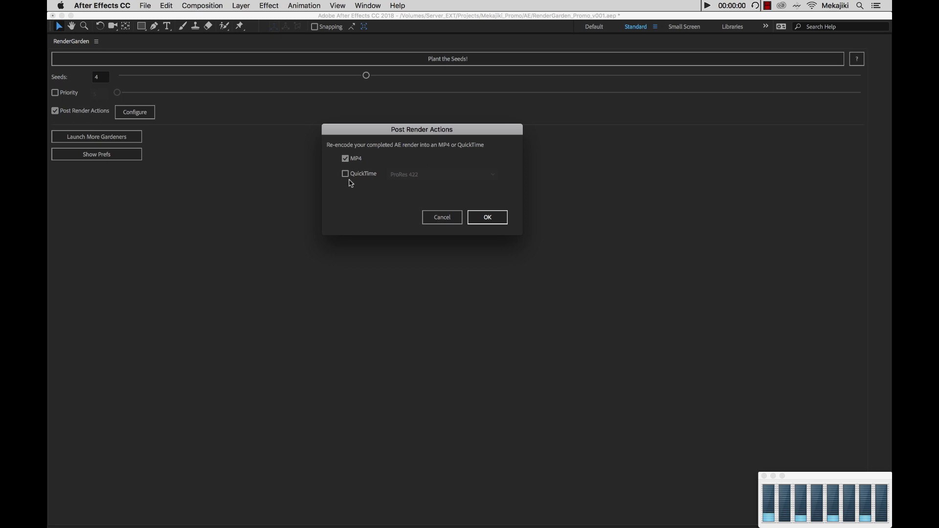
pyautogui.click(346, 174)
pyautogui.click(421, 178)
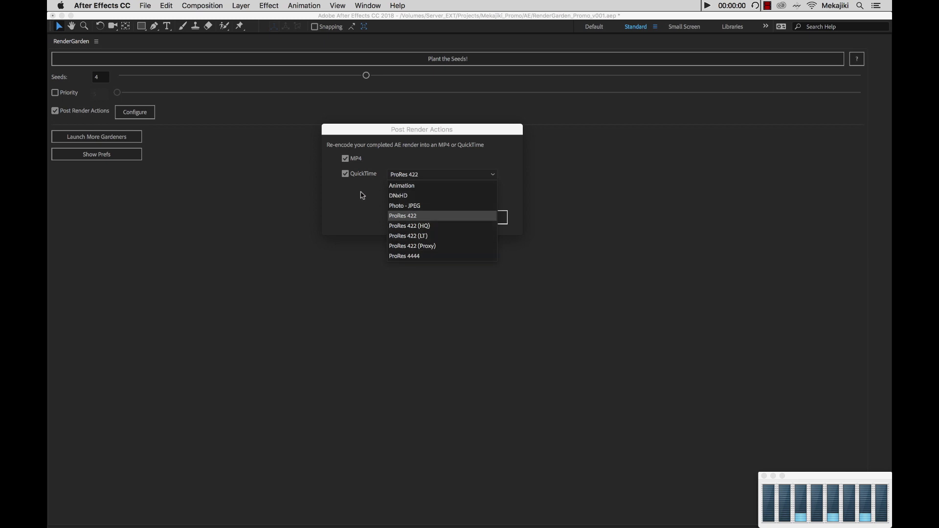
pyautogui.click(363, 196)
pyautogui.click(492, 221)
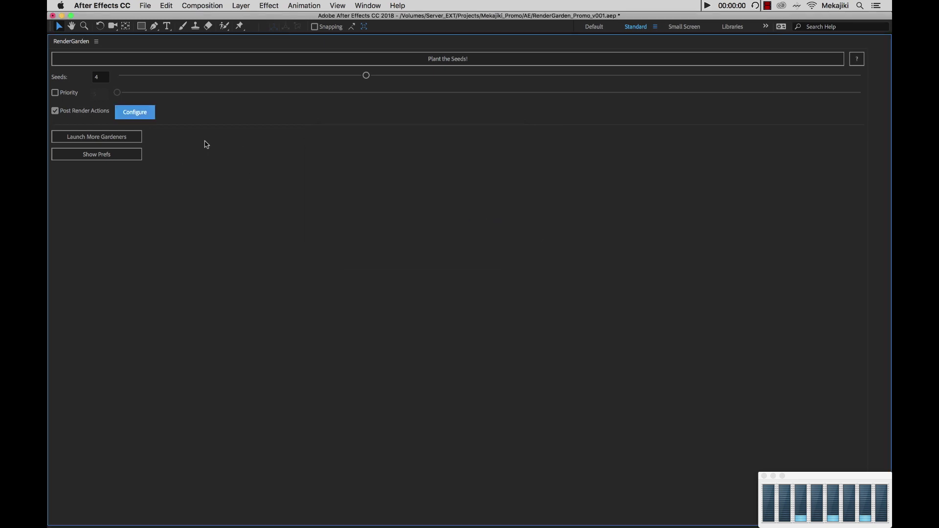
# Request 2 additional Gardeners via Launch More Gardeners.
pyautogui.click(119, 142)
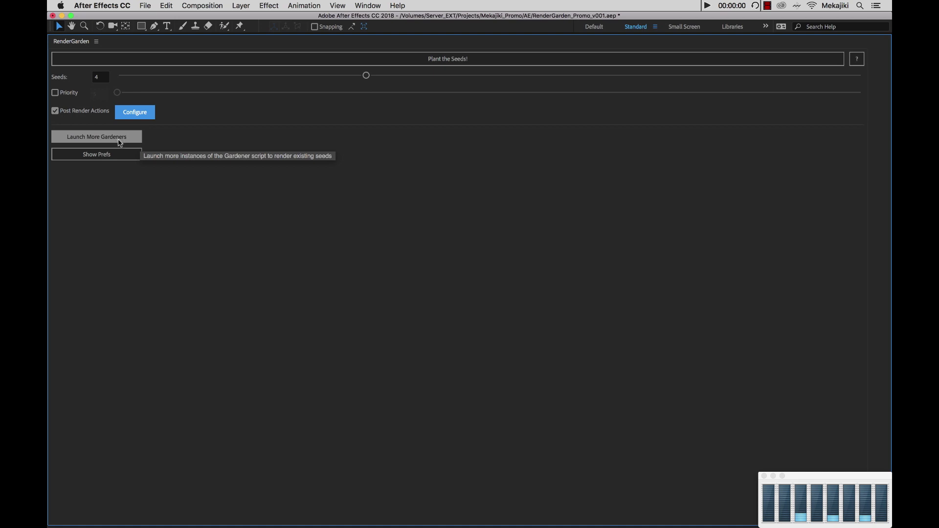
pyautogui.click(119, 142)
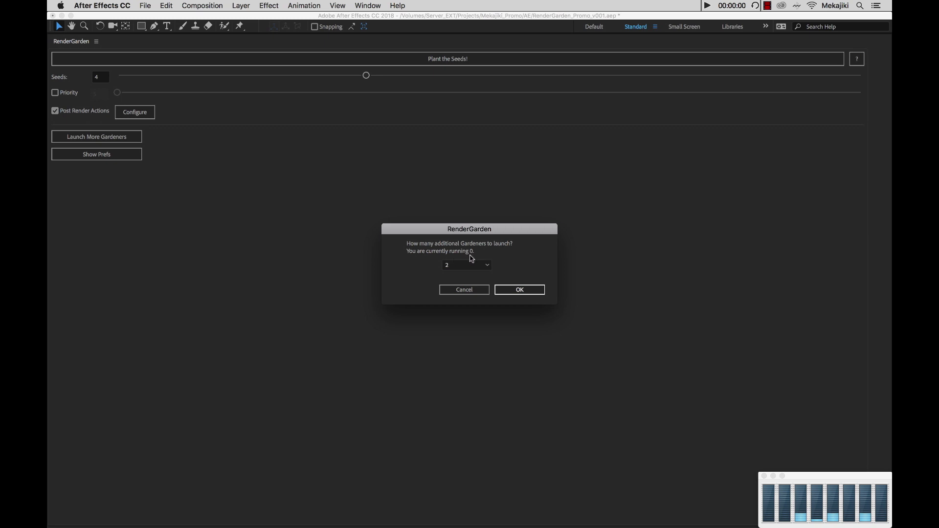
# Confirm launching 2 Gardeners and select the /Volumes/Server_EXT/_SeedBank path in Terminal.
pyautogui.click(515, 291)
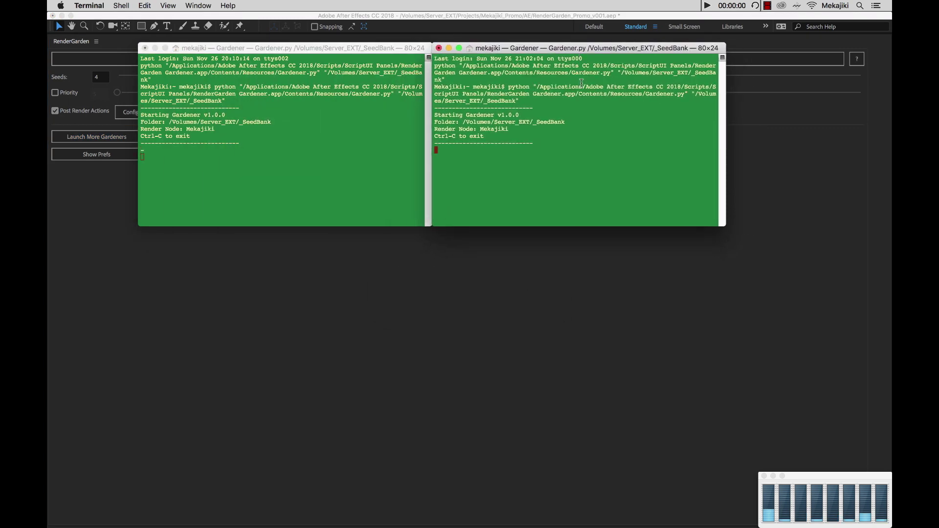
pyautogui.moveTo(620, 72); pyautogui.dragTo(444, 79)
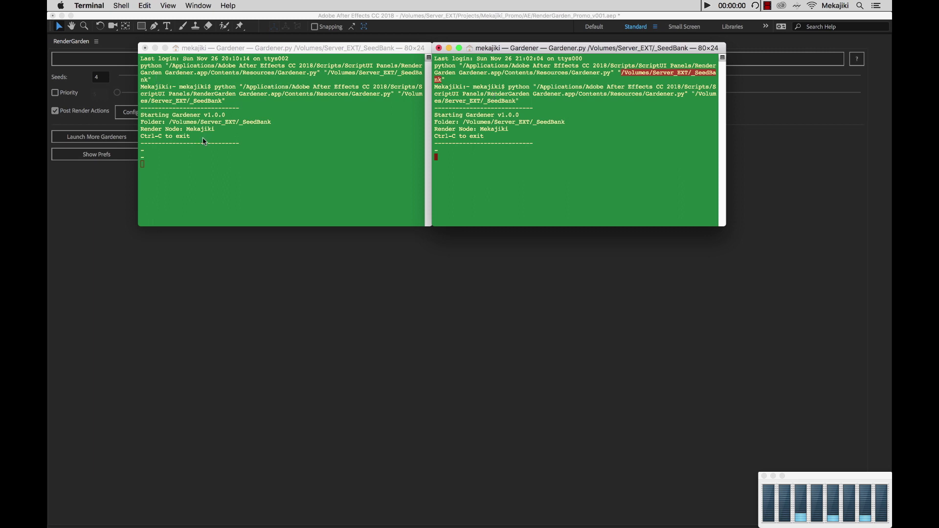
pyautogui.click(221, 146)
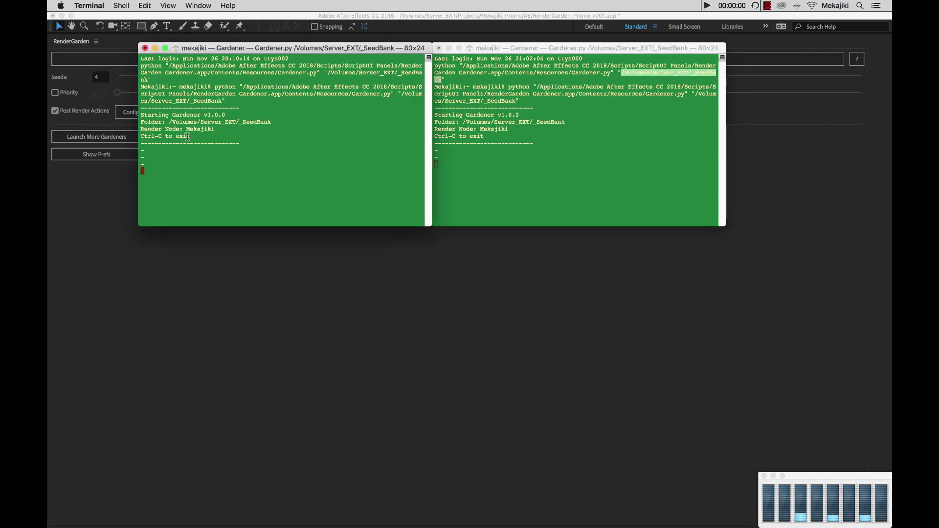
# Stop both Gardener processes with Ctrl-C and close their Terminal windows.
pyautogui.hotkey('ctrl', 'c')
pyautogui.click(606, 128)
pyautogui.hotkey('ctrl', 'c')
pyautogui.click(439, 48)
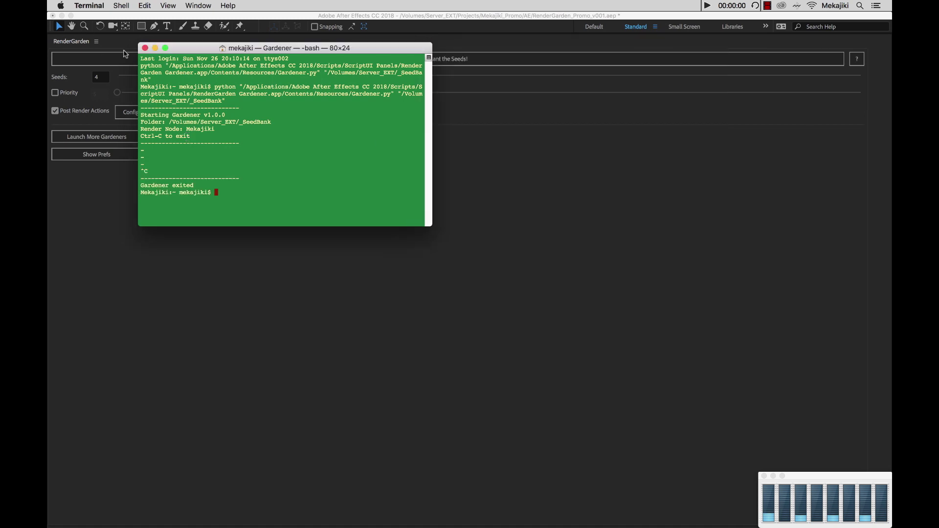
pyautogui.click(145, 47)
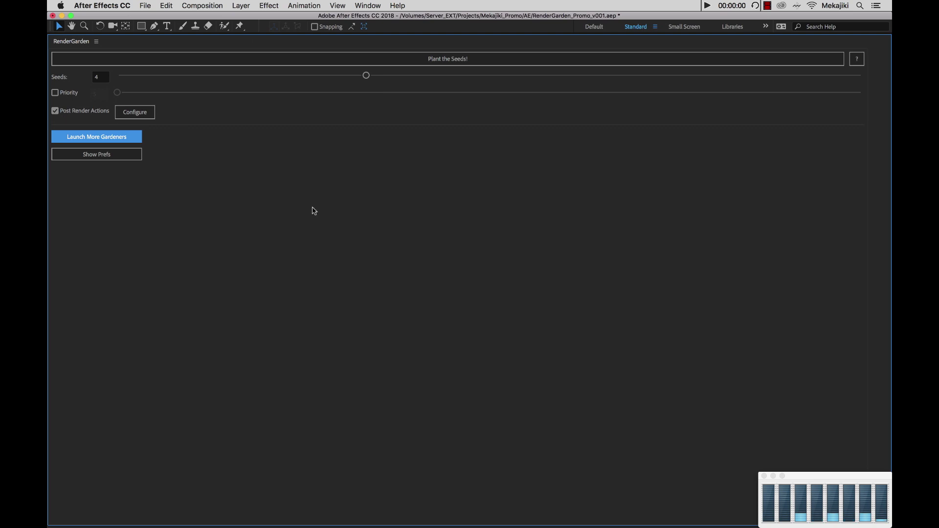
# Show the RenderGarden Prefs section, including the aerender path /Applications/Adobe After Effects CC 2018/aerender.
pyautogui.click(112, 159)
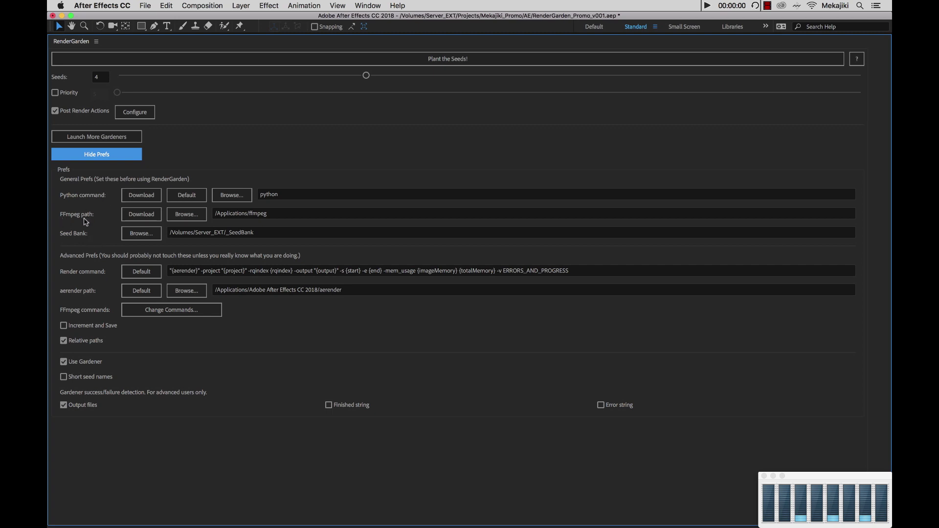
pyautogui.moveTo(92, 219)
pyautogui.moveTo(69, 200)
pyautogui.press('Tab')
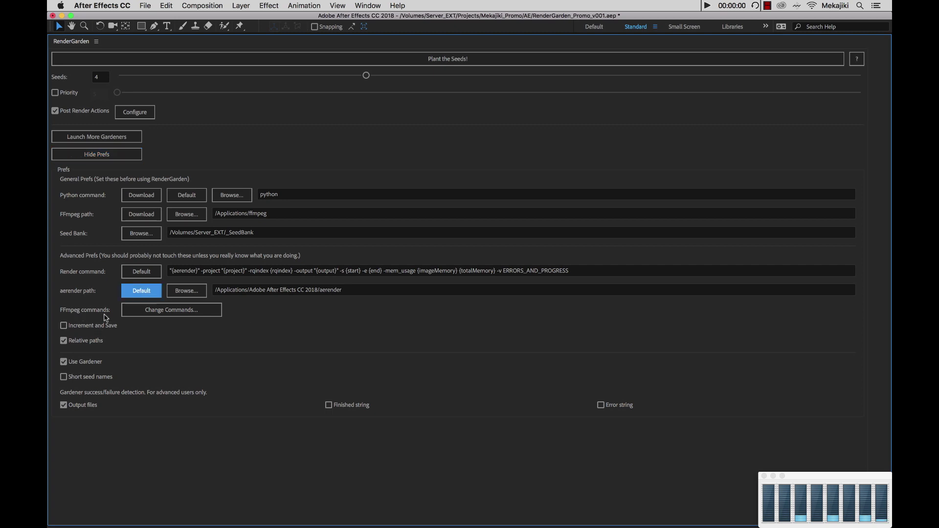
# Bring up the FFmpeg command templates and reset the QuickTime (mov) template to default.
pyautogui.click(167, 312)
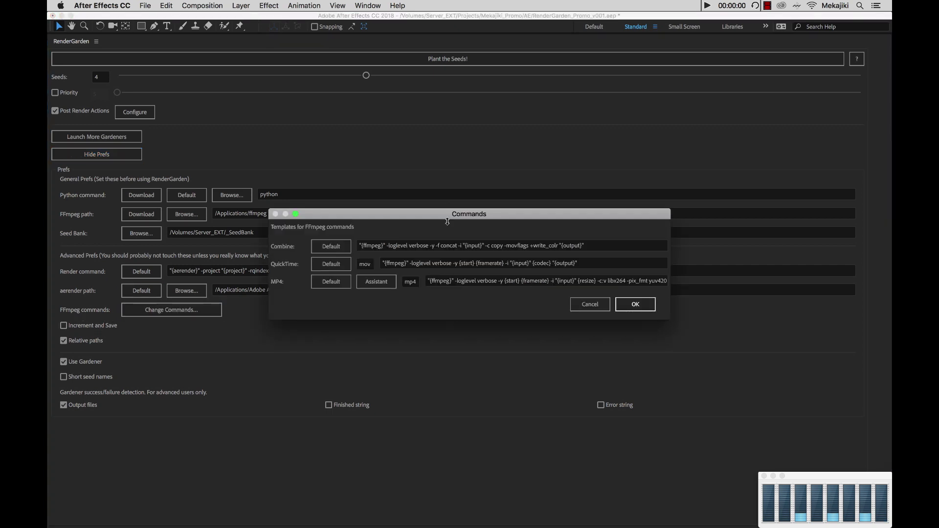
pyautogui.moveTo(464, 218); pyautogui.dragTo(457, 200)
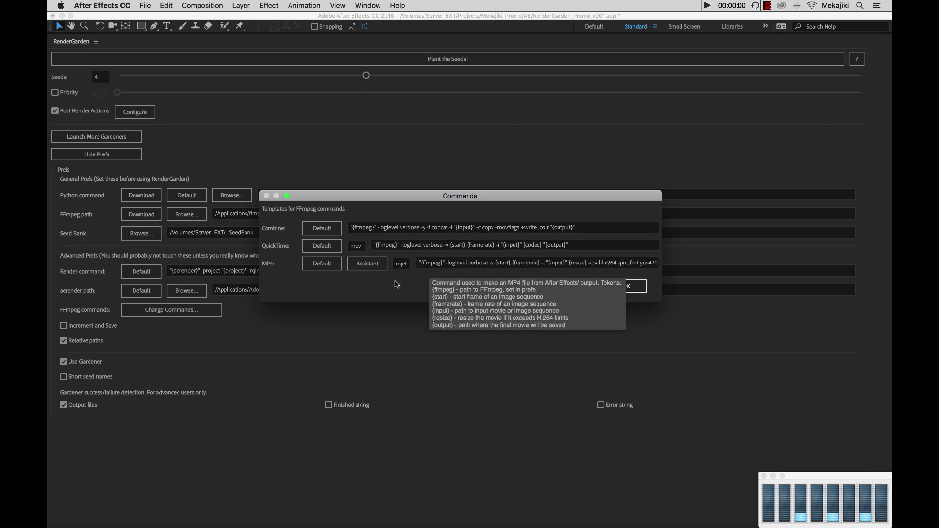
pyautogui.click(322, 246)
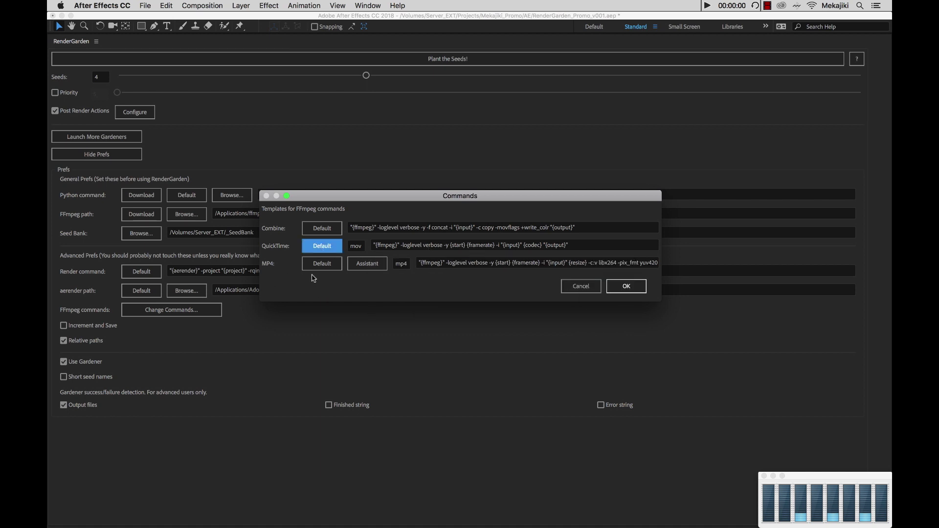
# Use the MP4 Assistant to change Quality from 10 to 36, apply it, and check the crf value.
pyautogui.click(376, 271)
pyautogui.moveTo(455, 205); pyautogui.dragTo(428, 184)
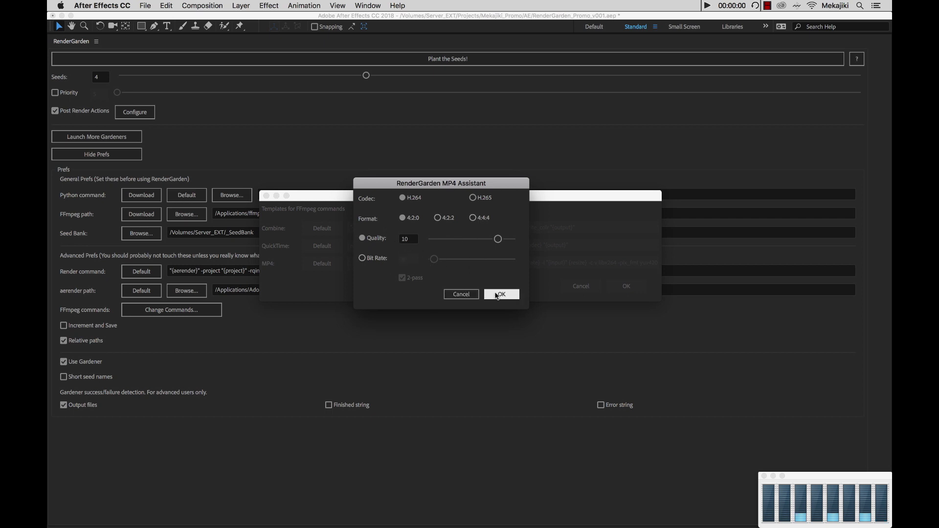
pyautogui.moveTo(498, 239); pyautogui.dragTo(454, 239)
pyautogui.click(509, 294)
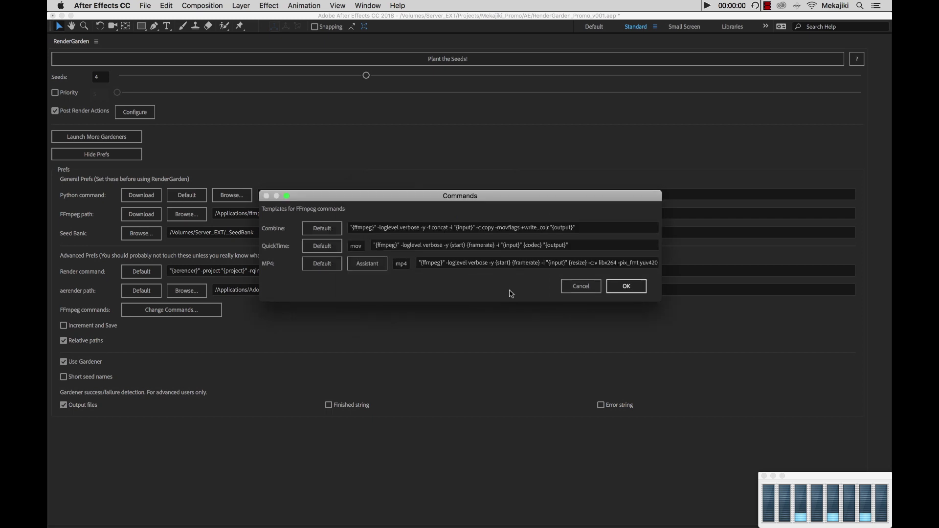
pyautogui.moveTo(639, 263); pyautogui.dragTo(658, 264)
pyautogui.click(631, 263)
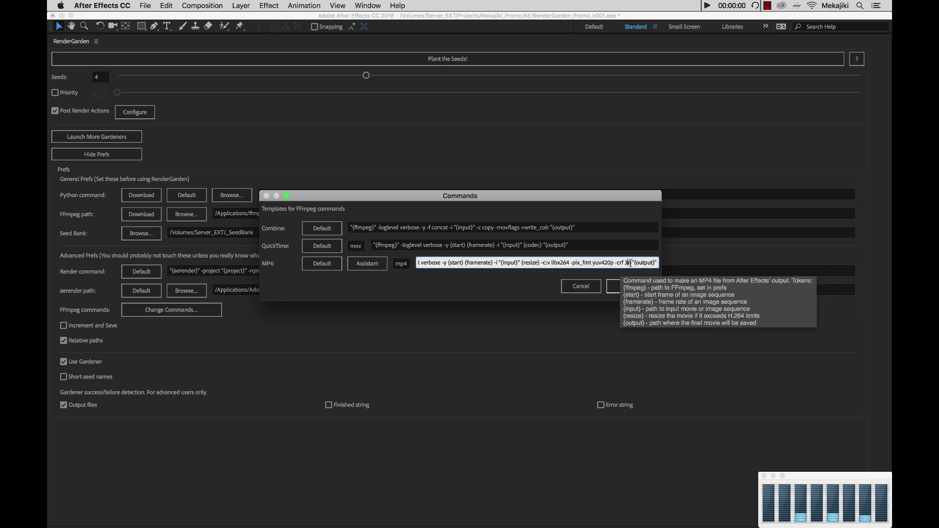
pyautogui.click(477, 286)
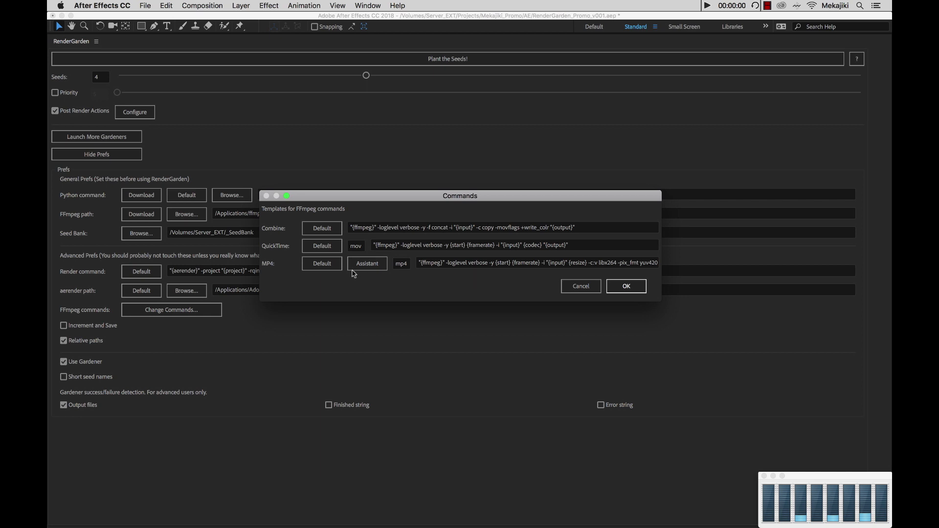
# Reset the MP4 template to default and confirm it ends with -crf 10.
pyautogui.click(333, 268)
pyautogui.moveTo(636, 266)
pyautogui.mouseDown()
pyautogui.moveTo(653, 265)
pyautogui.moveTo(626, 265)
pyautogui.mouseUp()
pyautogui.click(627, 264)
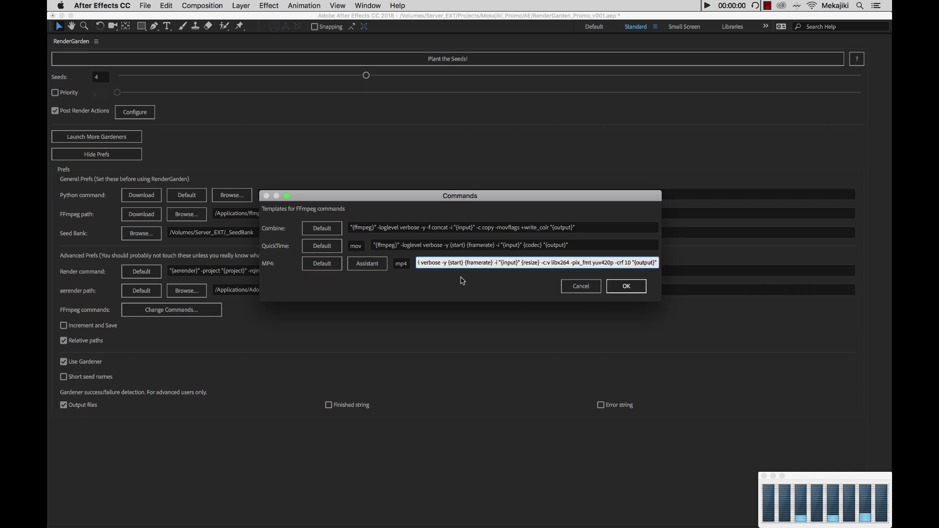
# Accept the FFmpeg command templates and turn off Use Gardener in RenderGarden preferences.
pyautogui.click(629, 286)
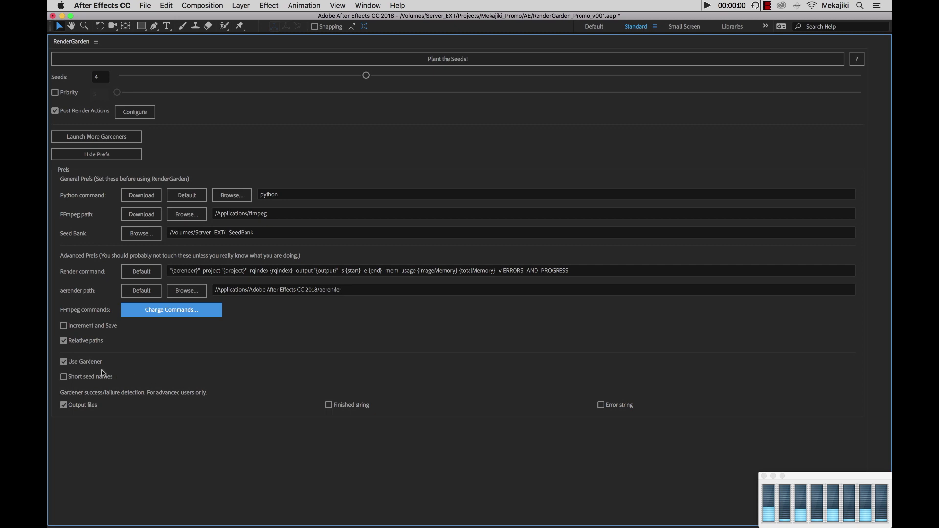
pyautogui.click(63, 362)
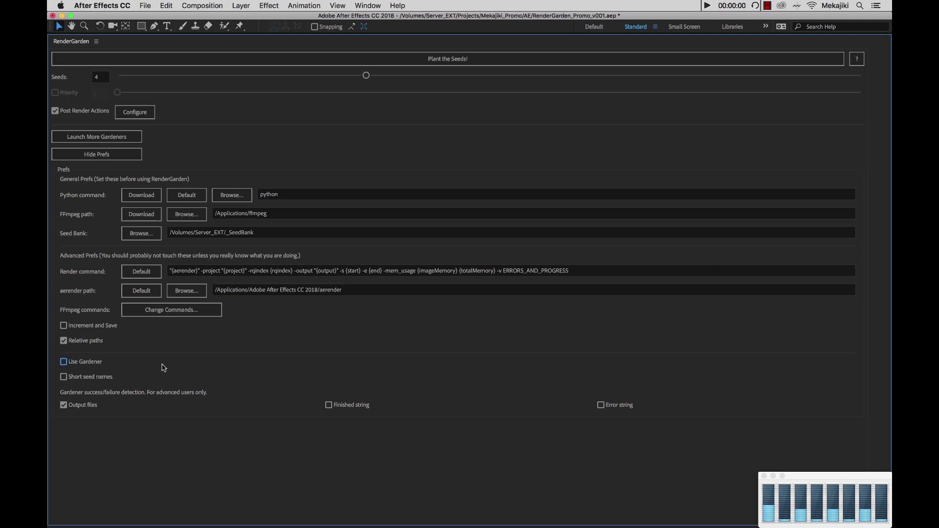
pyautogui.click(64, 363)
pyautogui.press('Tab')
# Collapse the RenderGarden preferences, restore the panel to docked size, and heighten the Project panel slightly.
pyautogui.click(93, 156)
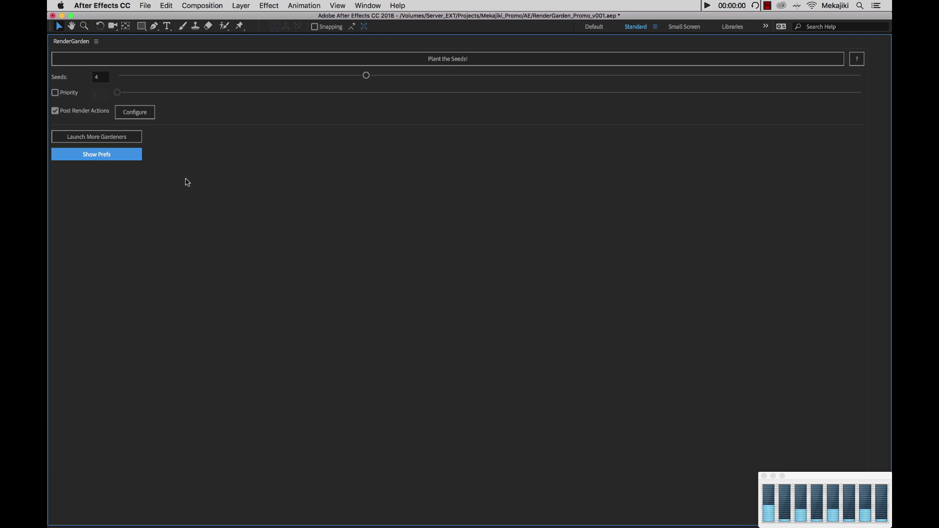
pyautogui.press('`')
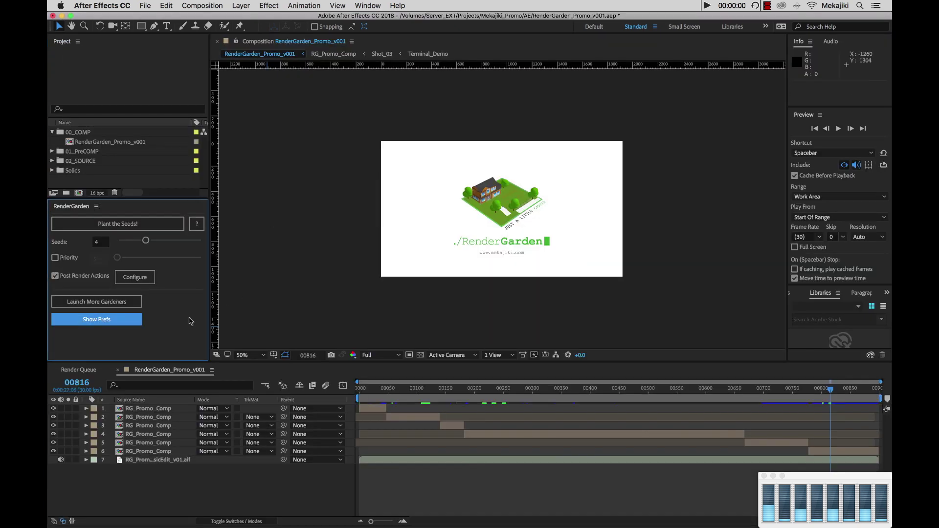
pyautogui.moveTo(146, 200); pyautogui.dragTo(146, 221)
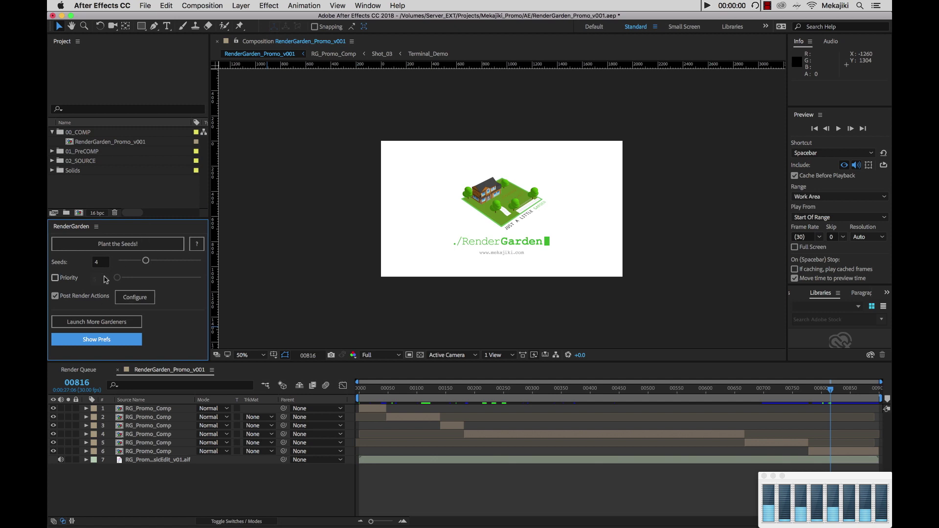
pyautogui.moveTo(106, 278)
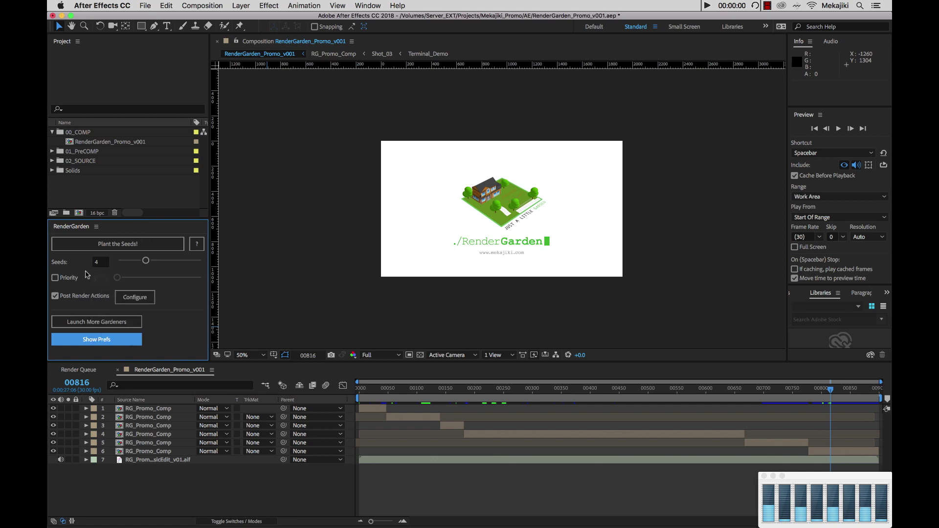